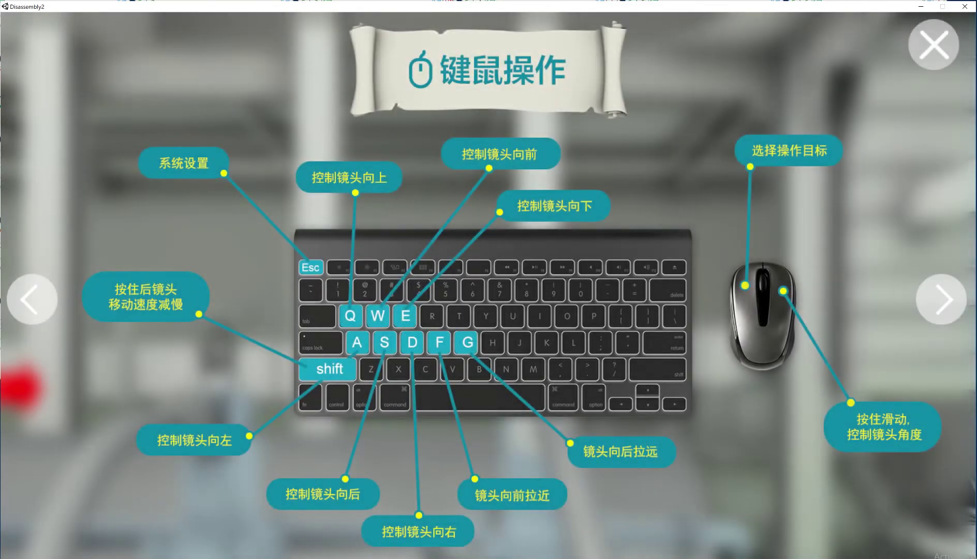
# Step: Close the keyboard and mouse guide and mount the fuel injector at the high-pressure pipe on the test bench by hand
pyautogui.click(934, 45)
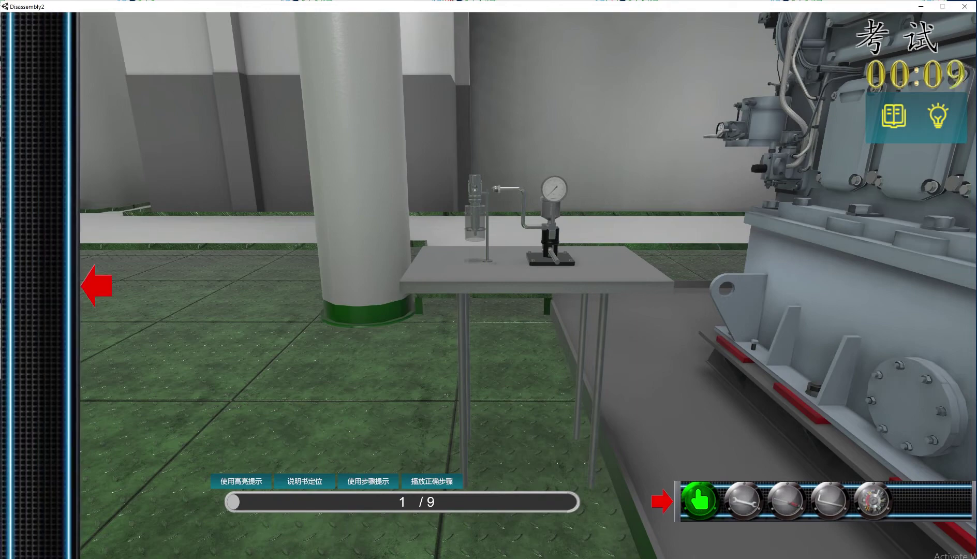
pyautogui.scroll(4, 471, 178)
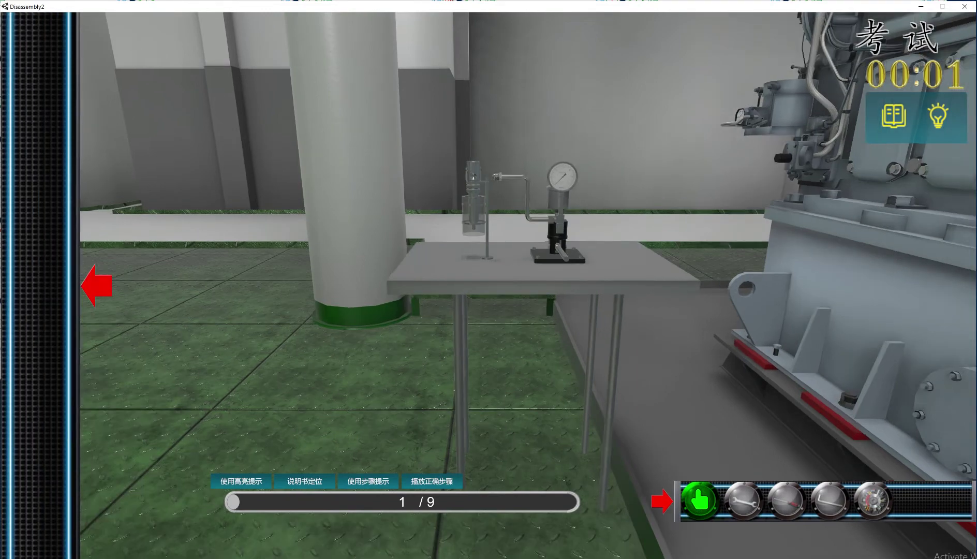
pyautogui.moveTo(471, 178); pyautogui.dragTo(492, 311, button='right')
pyautogui.moveTo(707, 399); pyautogui.dragTo(709, 267, button='right')
pyautogui.scroll(4, 708, 267)
pyautogui.moveTo(709, 267); pyautogui.dragTo(709, 342, button='middle')
pyautogui.moveTo(709, 342); pyautogui.dragTo(710, 399, button='right')
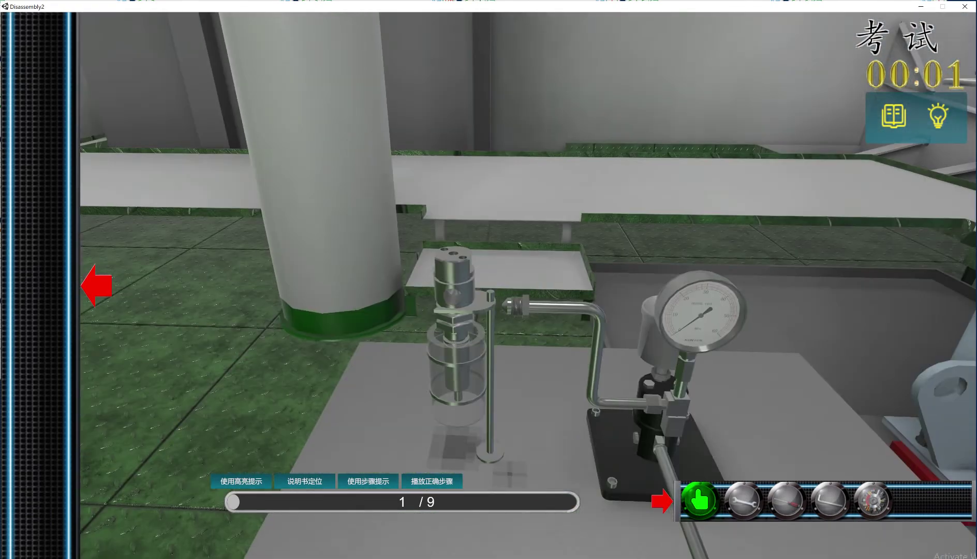
pyautogui.press('s')
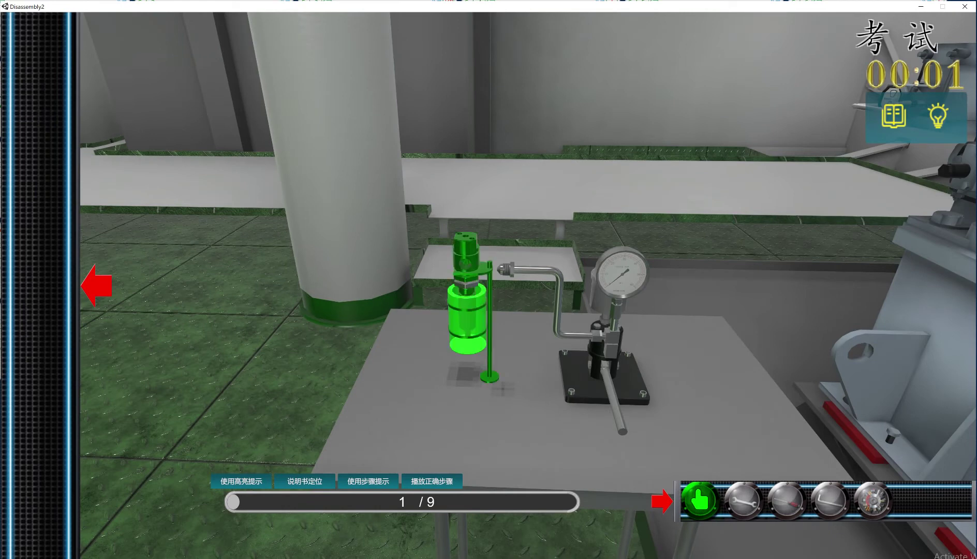
pyautogui.click(467, 305)
pyautogui.click(403, 339)
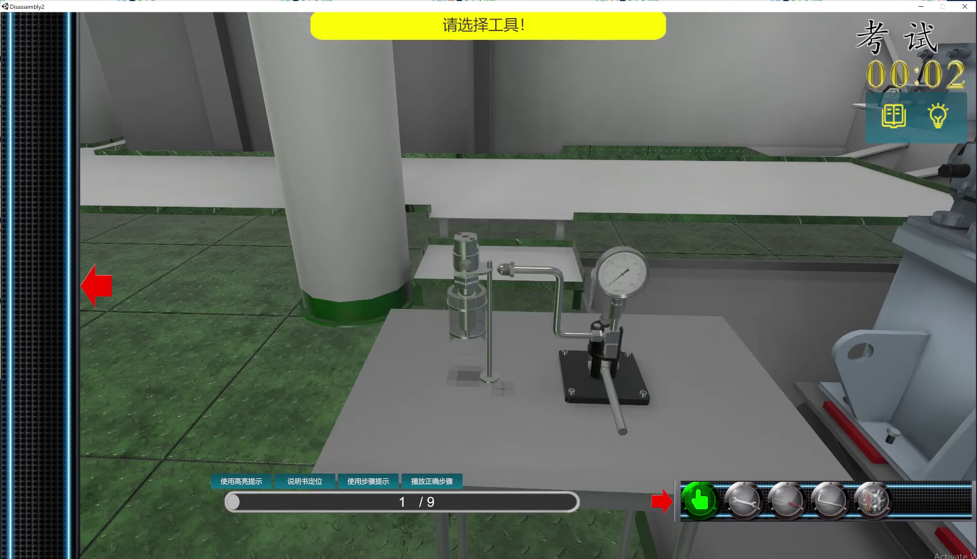
# Step: Connect the high-pressure oil pipe joint to the injector with the wrench
pyautogui.scroll(3, 525, 300)
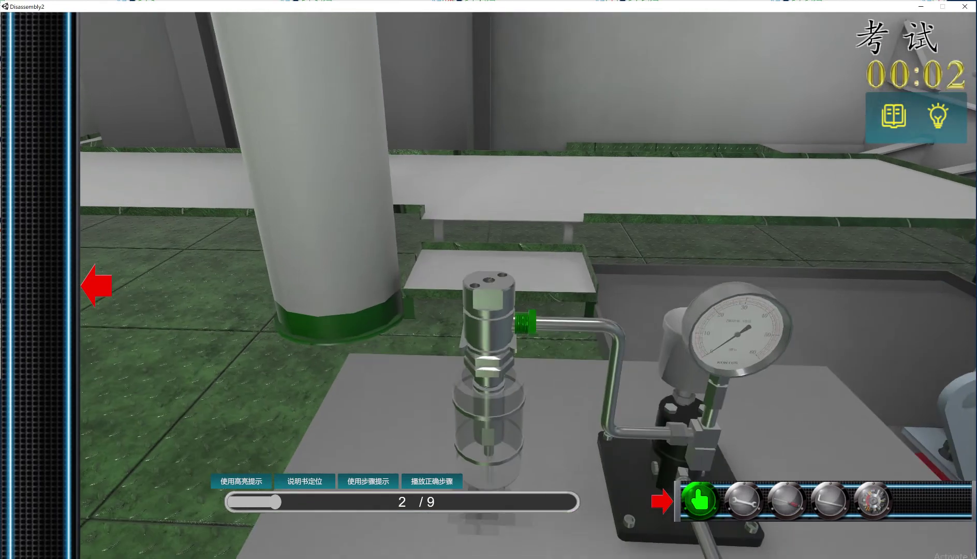
pyautogui.click(525, 322)
pyautogui.click(402, 339)
pyautogui.click(743, 501)
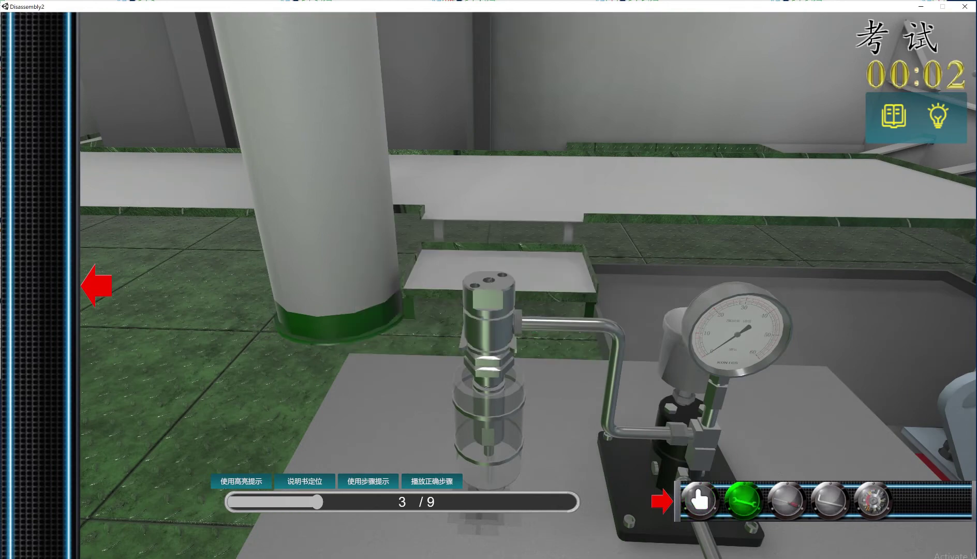
# Step: Operate the test pump's lever by hand to check the injector's valve opening pressure on the gauge
pyautogui.scroll(-3, 489, 286)
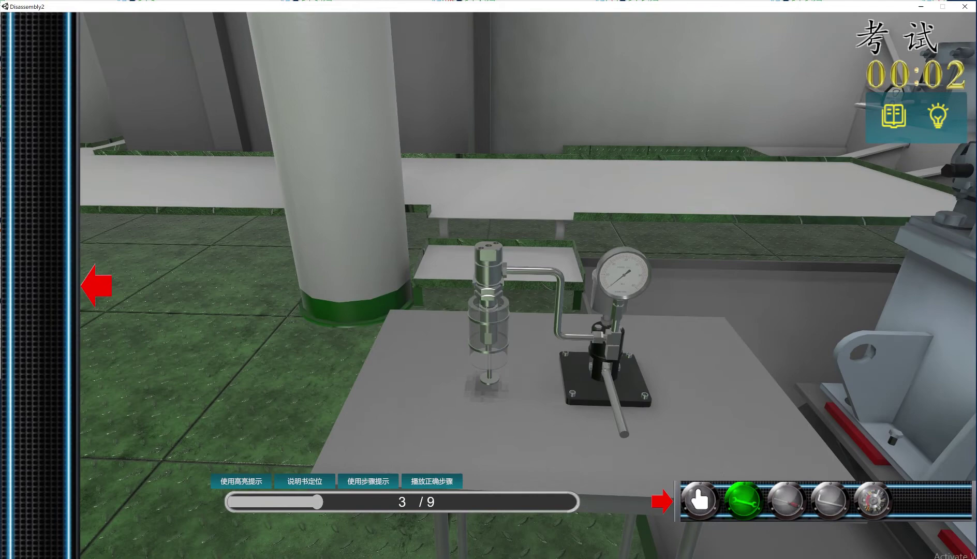
pyautogui.click(616, 406)
pyautogui.click(402, 340)
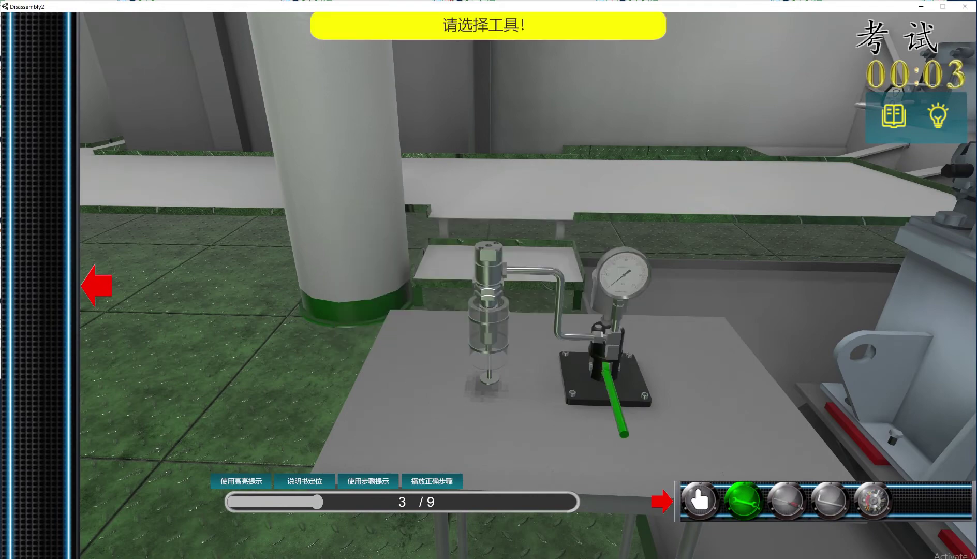
pyautogui.click(700, 501)
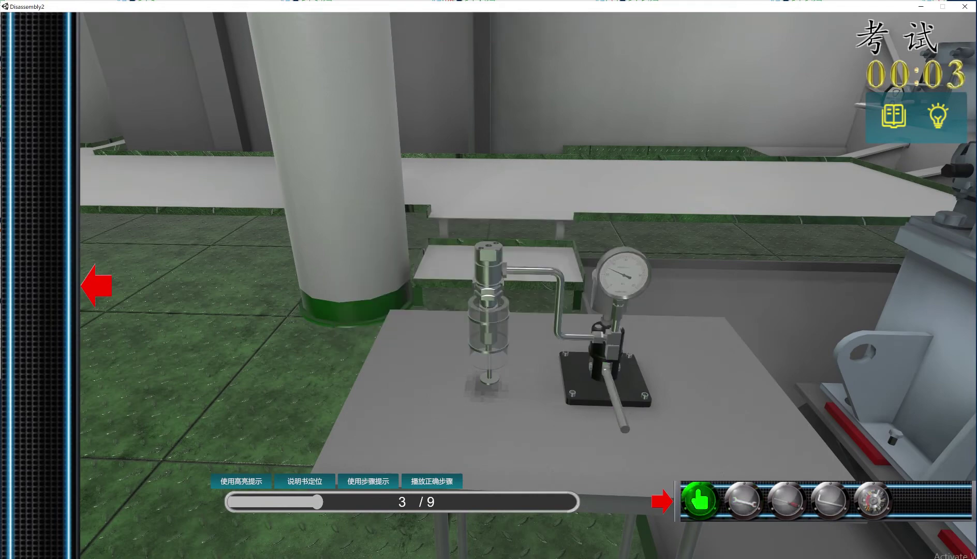
pyautogui.press('w')
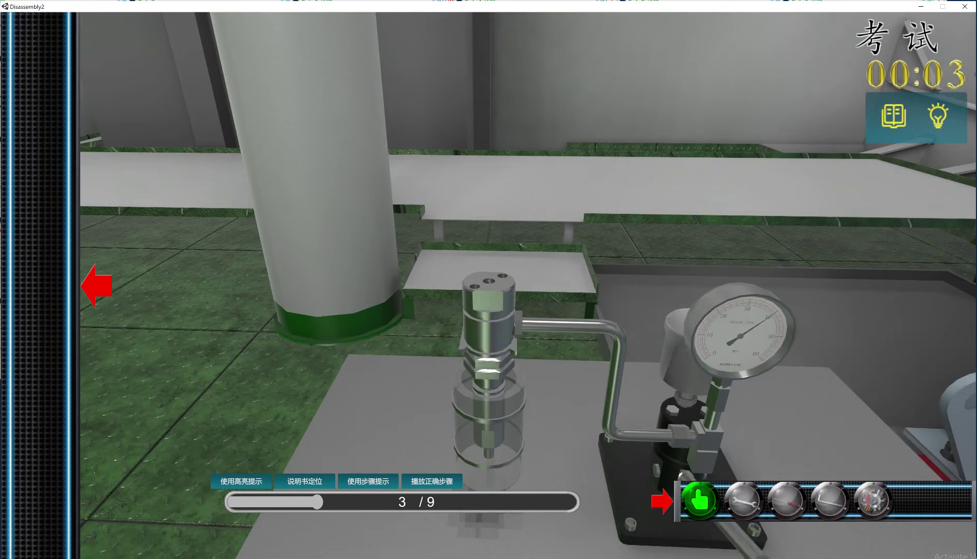
pyautogui.press('d')
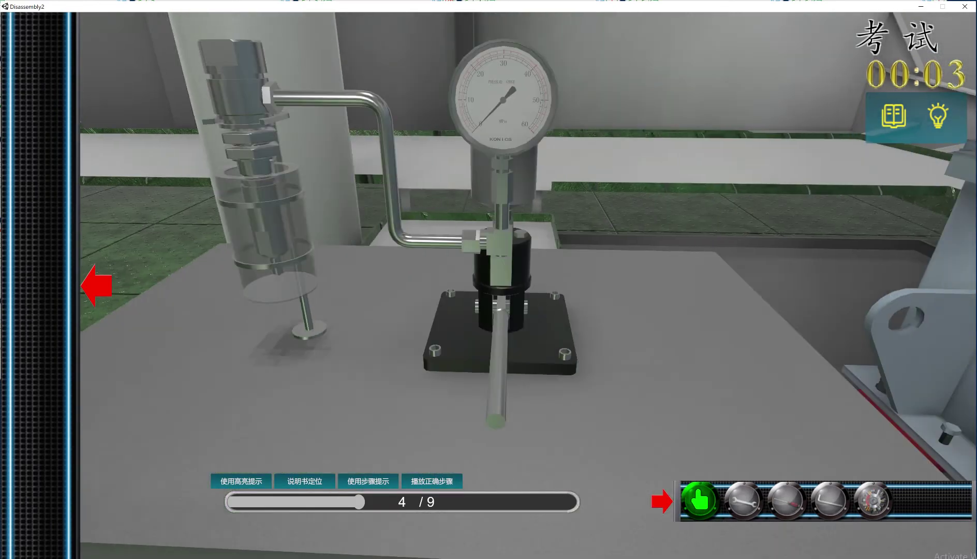
# Step: Turn the opening pressure adjusting nut, the lower hex nut on the injector, with the wrench
pyautogui.press('a')
pyautogui.press('d')
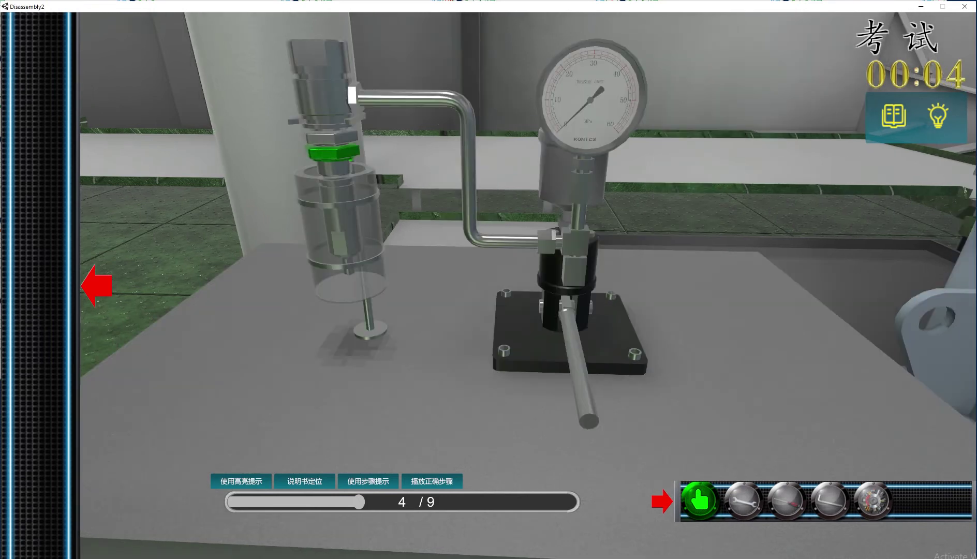
pyautogui.click(334, 152)
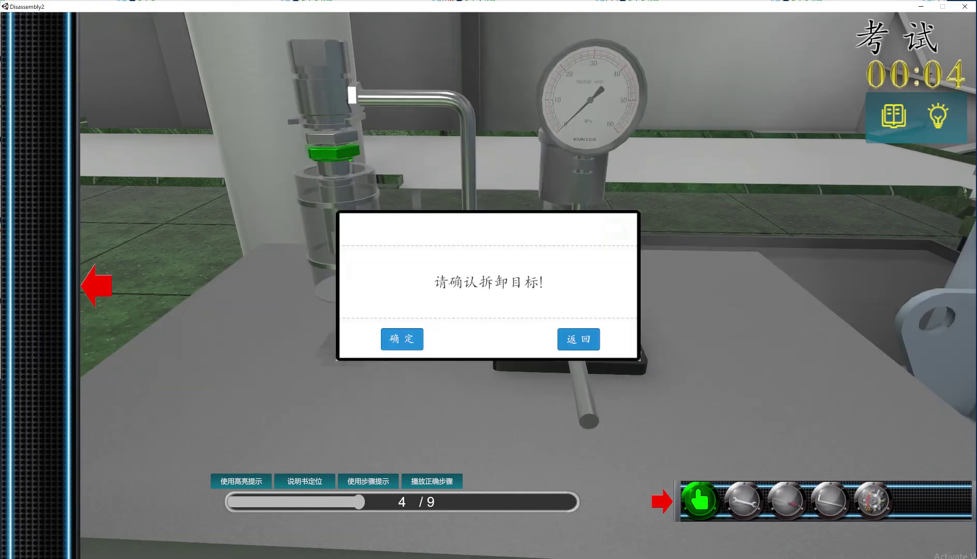
pyautogui.click(403, 339)
pyautogui.click(744, 501)
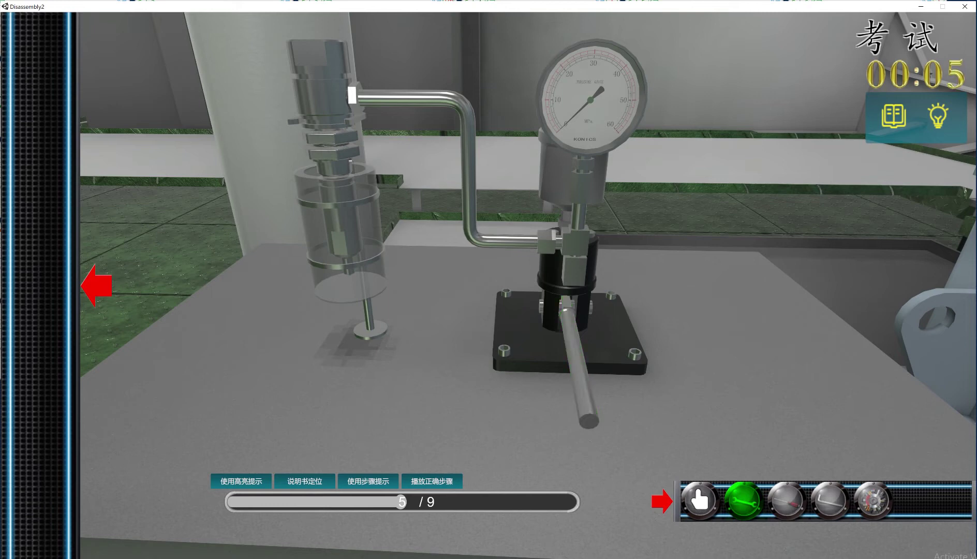
# Step: Pump the test lever by hand again to check the opening pressure after adjusting the nut
pyautogui.click(581, 377)
pyautogui.click(402, 339)
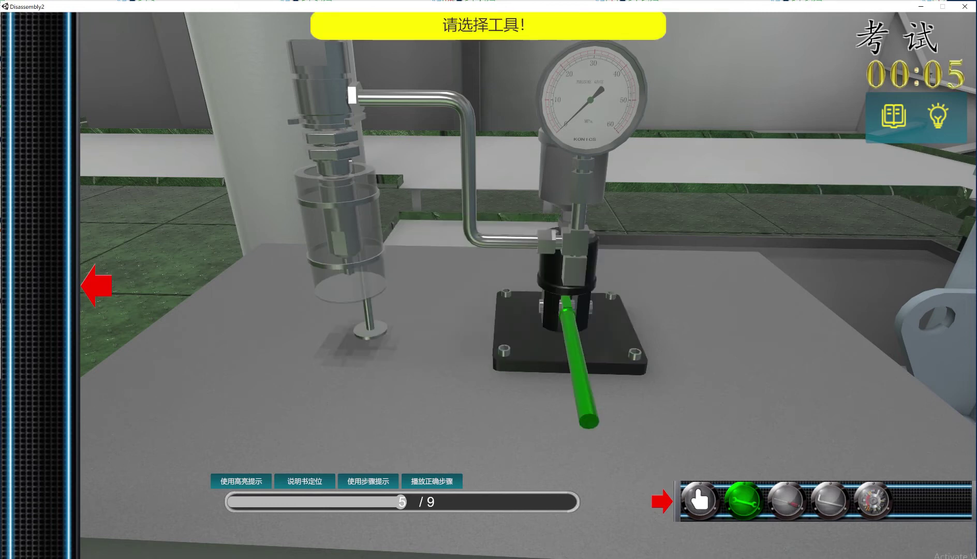
pyautogui.click(700, 501)
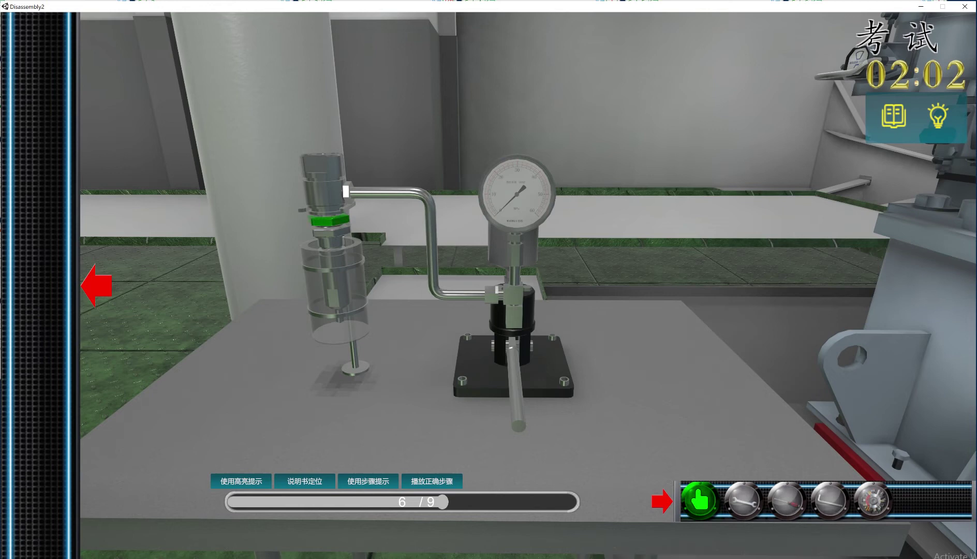
# Step: Tighten the lock nut, the upper hex nut on the injector, with the wrench
pyautogui.click(330, 221)
pyautogui.click(402, 339)
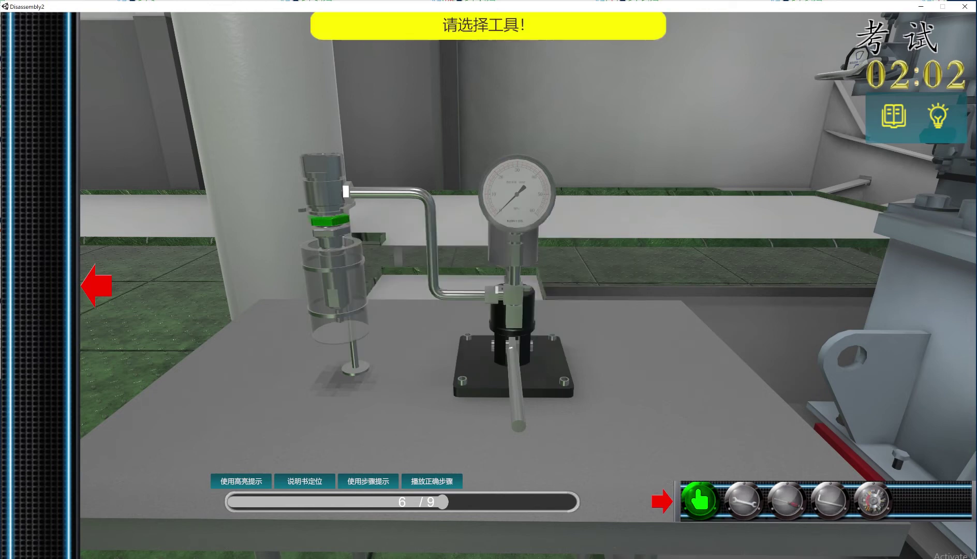
pyautogui.click(743, 501)
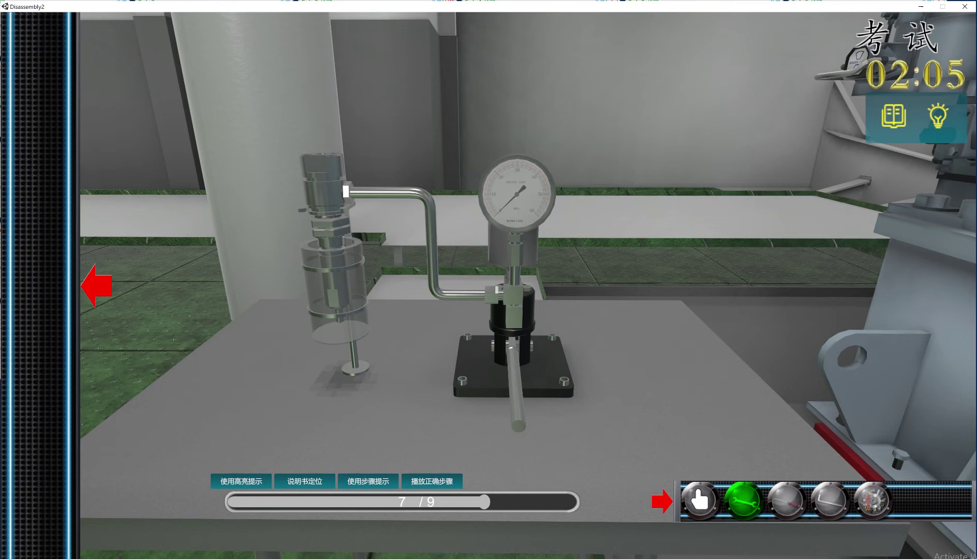
# Step: Operate the pump lever by hand once more to recheck the opening pressure with the lock nut tightened
pyautogui.click(516, 391)
pyautogui.click(402, 339)
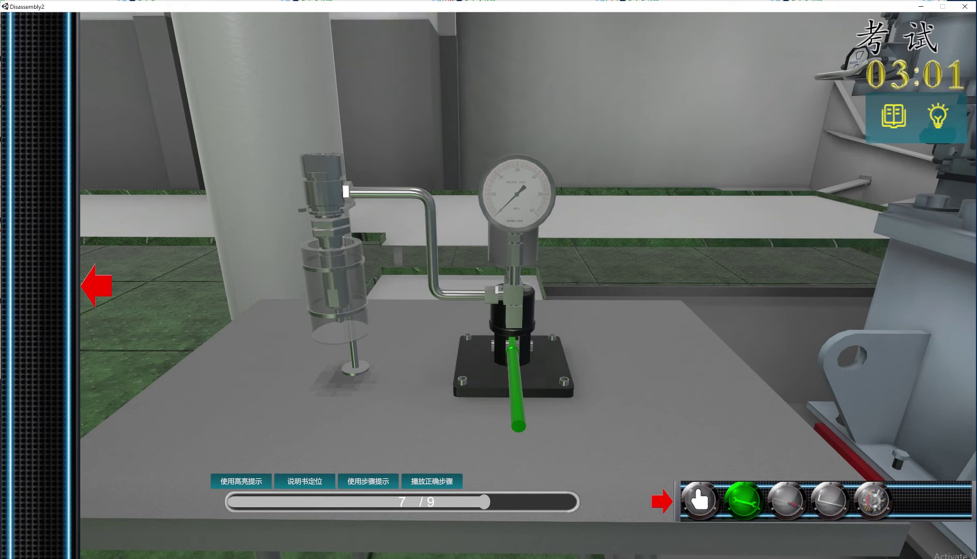
pyautogui.click(700, 500)
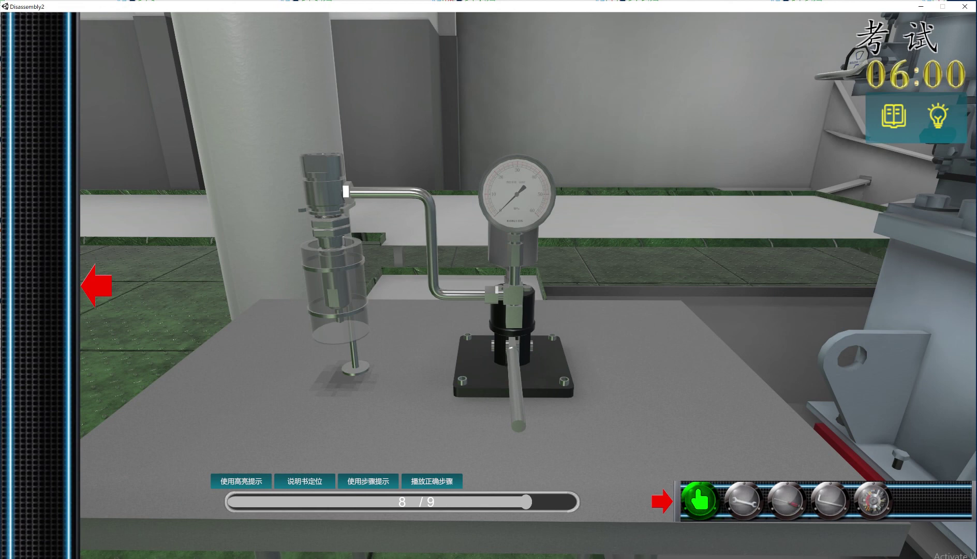
# Step: Disconnect the high-pressure oil pipe joint from the injector with the wrench
pyautogui.click(347, 192)
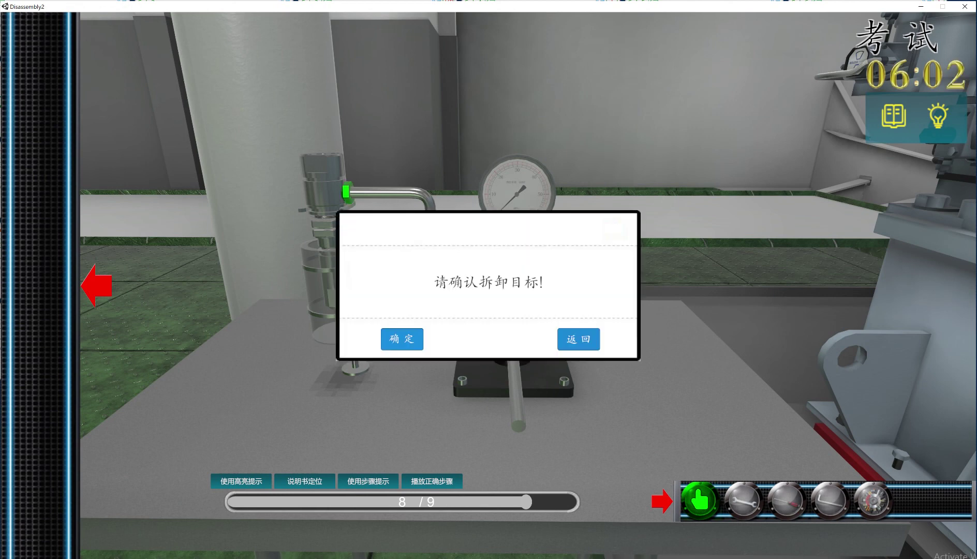
pyautogui.click(402, 339)
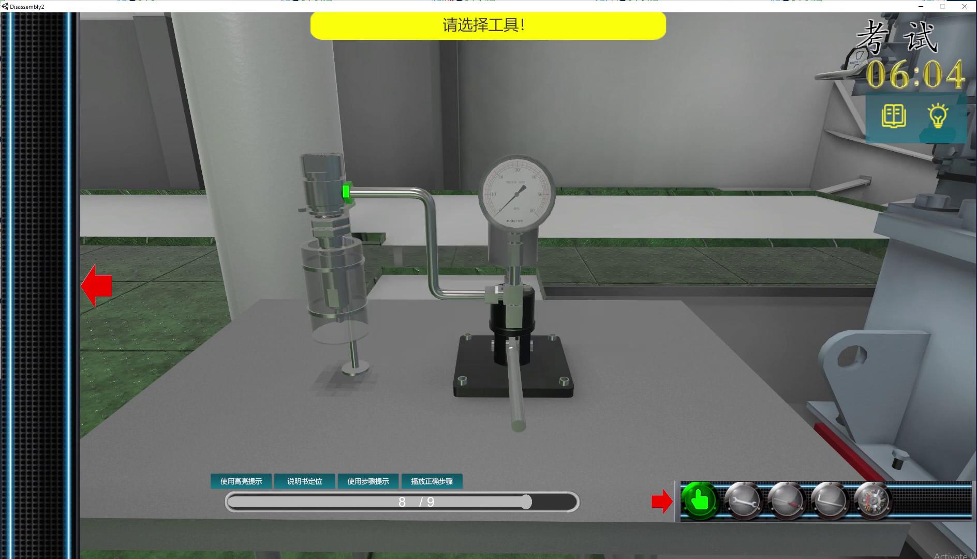
pyautogui.click(744, 501)
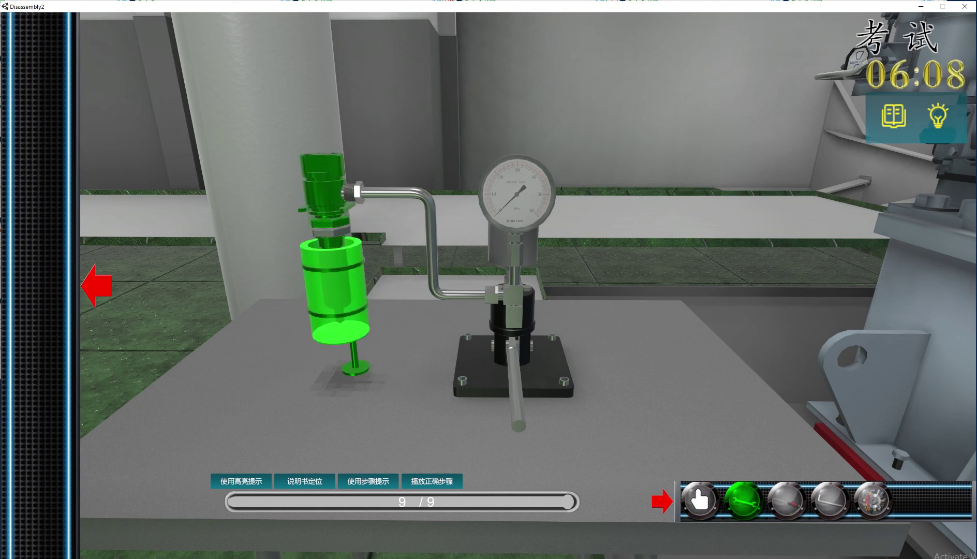
# Step: Remove the fuel injector from the test pump's pipe by hand to finish the exam
pyautogui.click(403, 339)
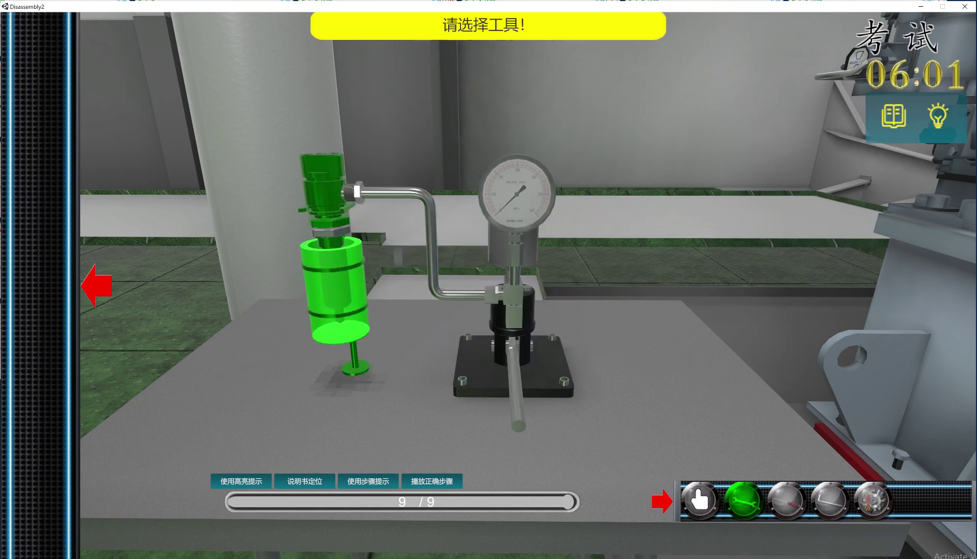
pyautogui.click(700, 501)
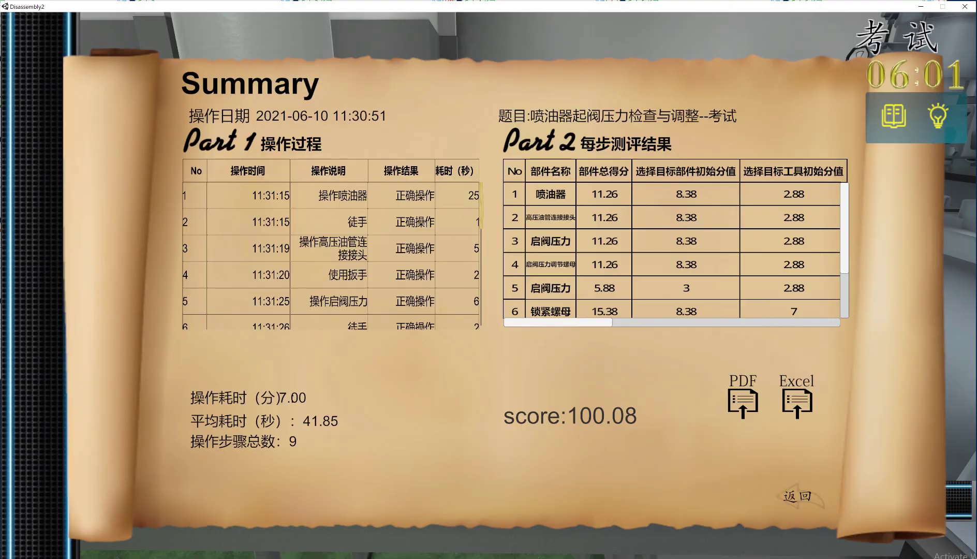
# Step: Leave the exam summary and browse the maintenance tasks for the YANMAR 6EY22ALW diesel generator
pyautogui.click(798, 497)
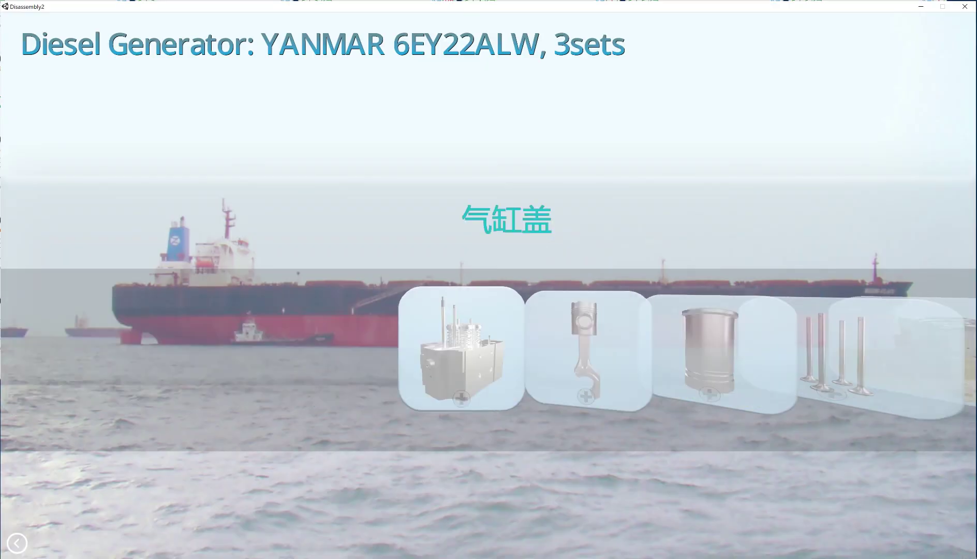
pyautogui.scroll(-6, 488, 354)
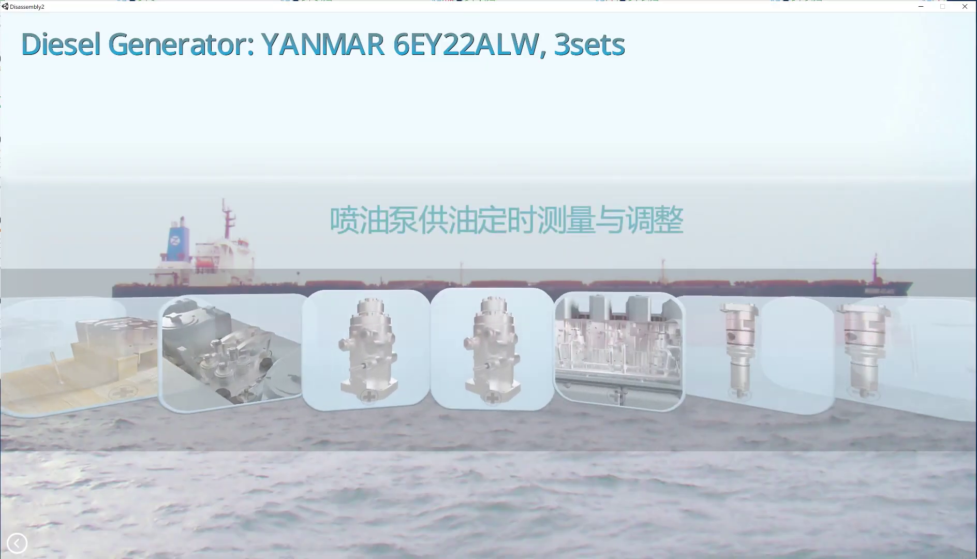
pyautogui.scroll(-3, 488, 353)
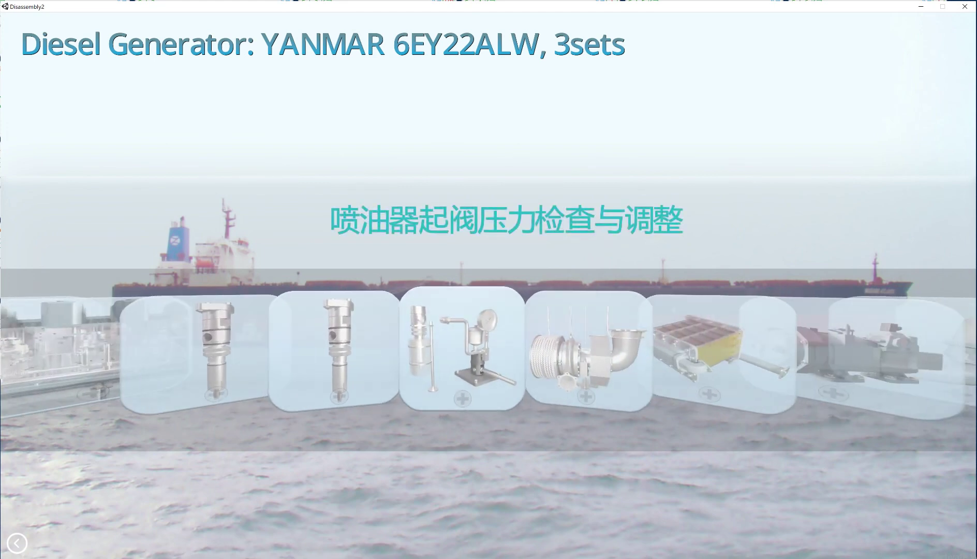
pyautogui.scroll(3, 489, 353)
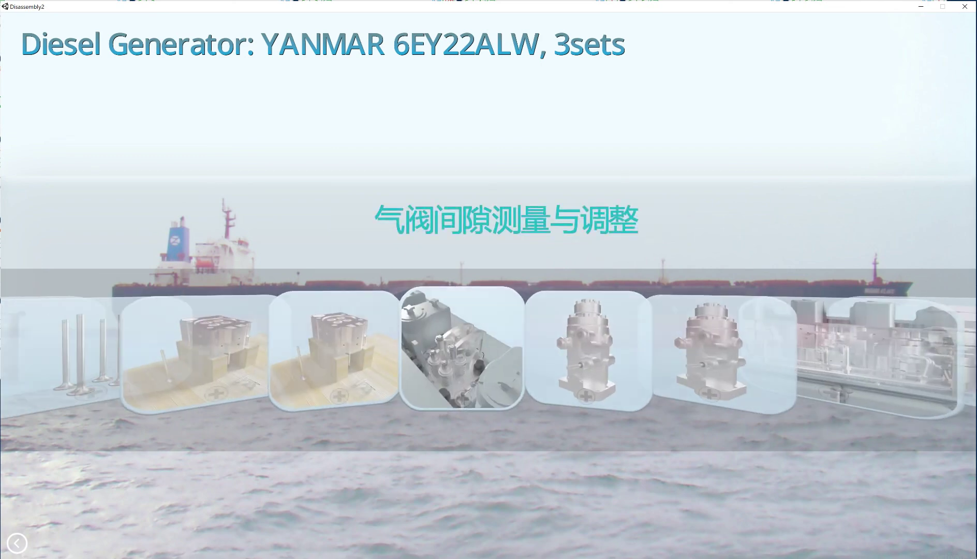
pyautogui.scroll(-3, 488, 352)
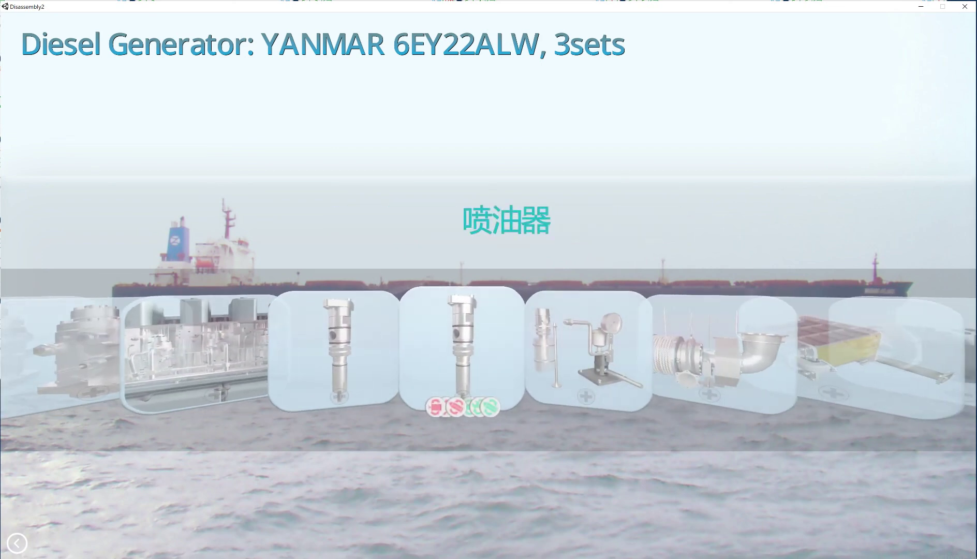